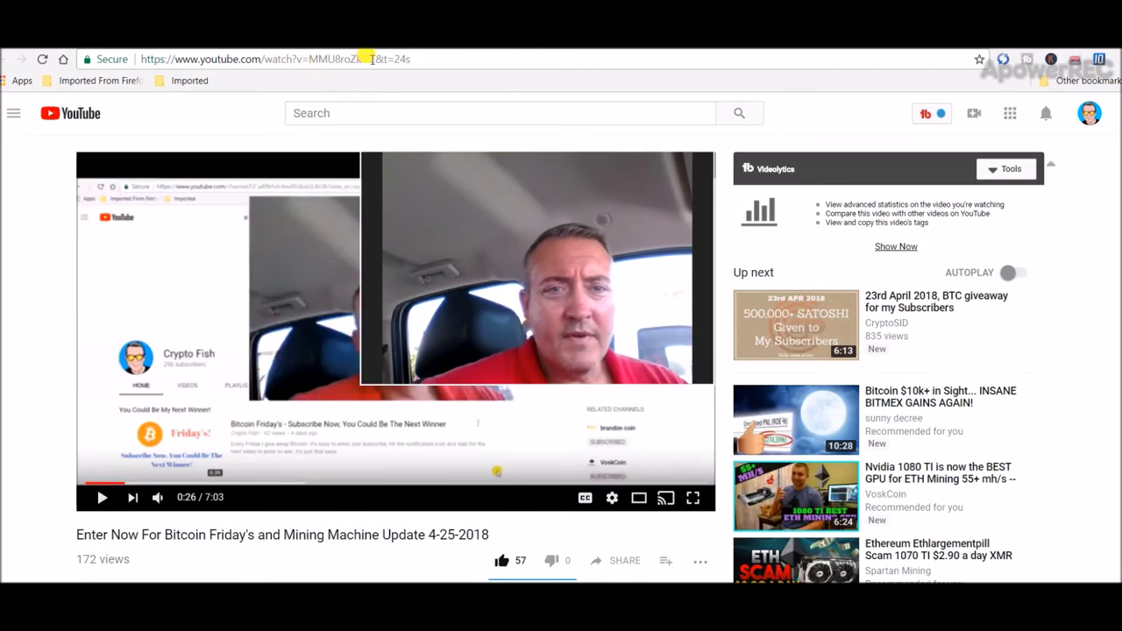
- Select the full URL of the Bitcoin Friday's giveaway video in Chrome's address bar
drag(376, 58, 111, 56)
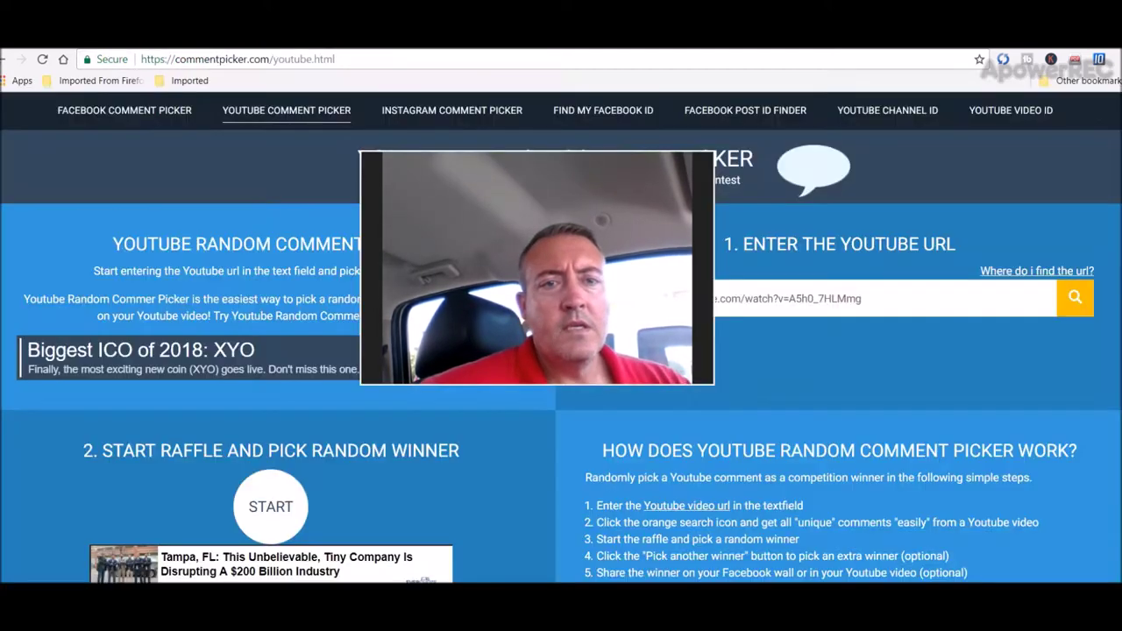
- Paste the giveaway video's URL into Comment Picker and fetch its 133 unique commenters
key(ctrl+Tab)
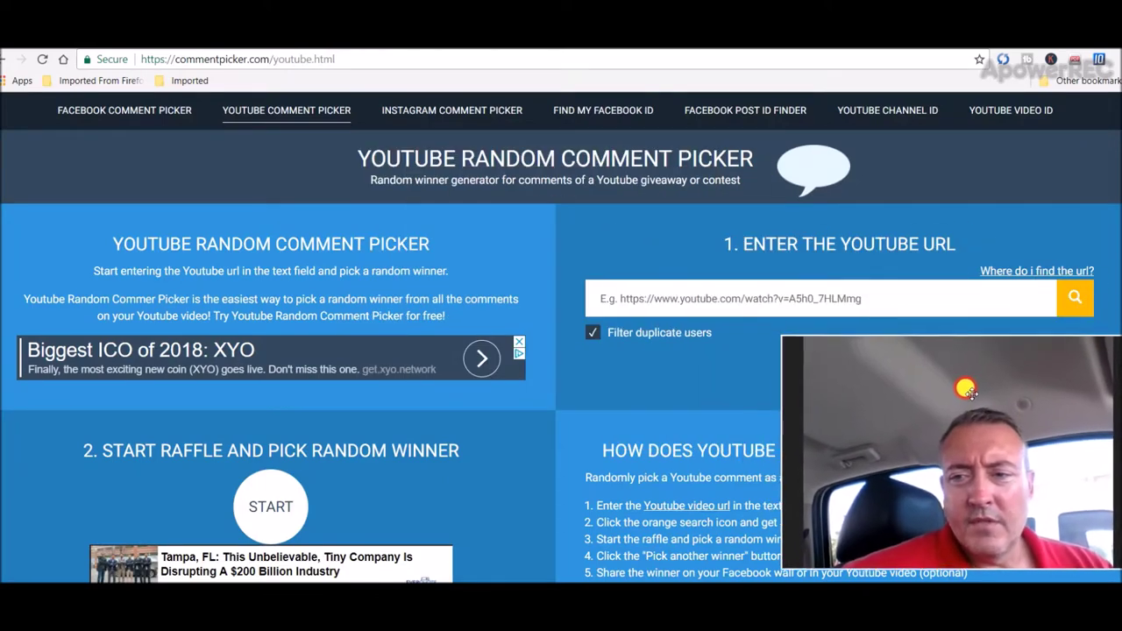
click(769, 298)
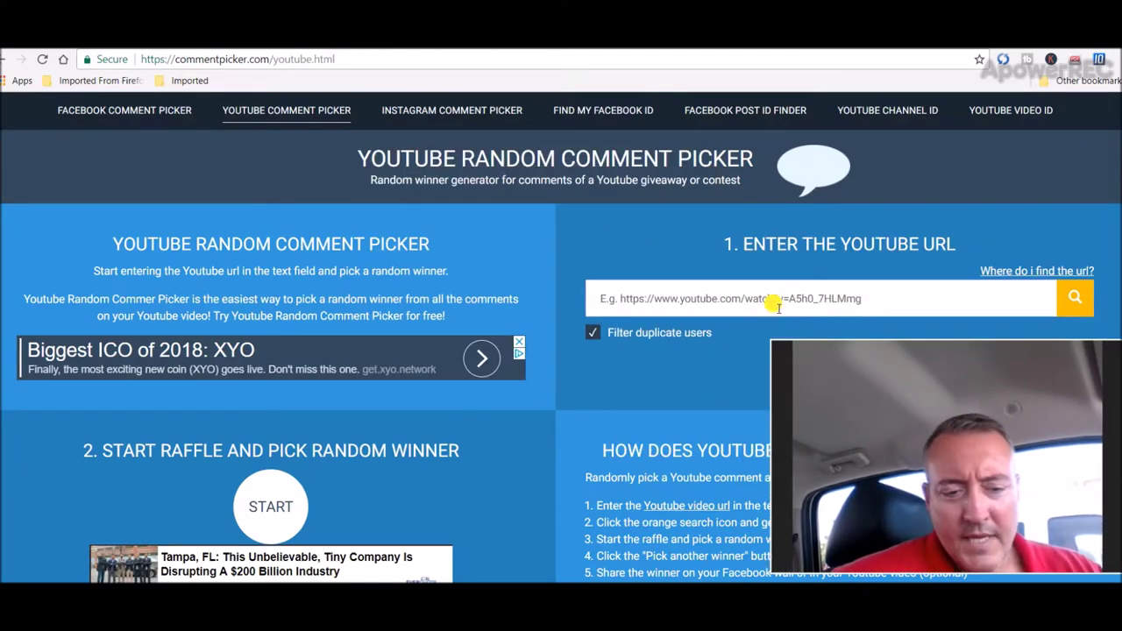
key(ctrl+v)
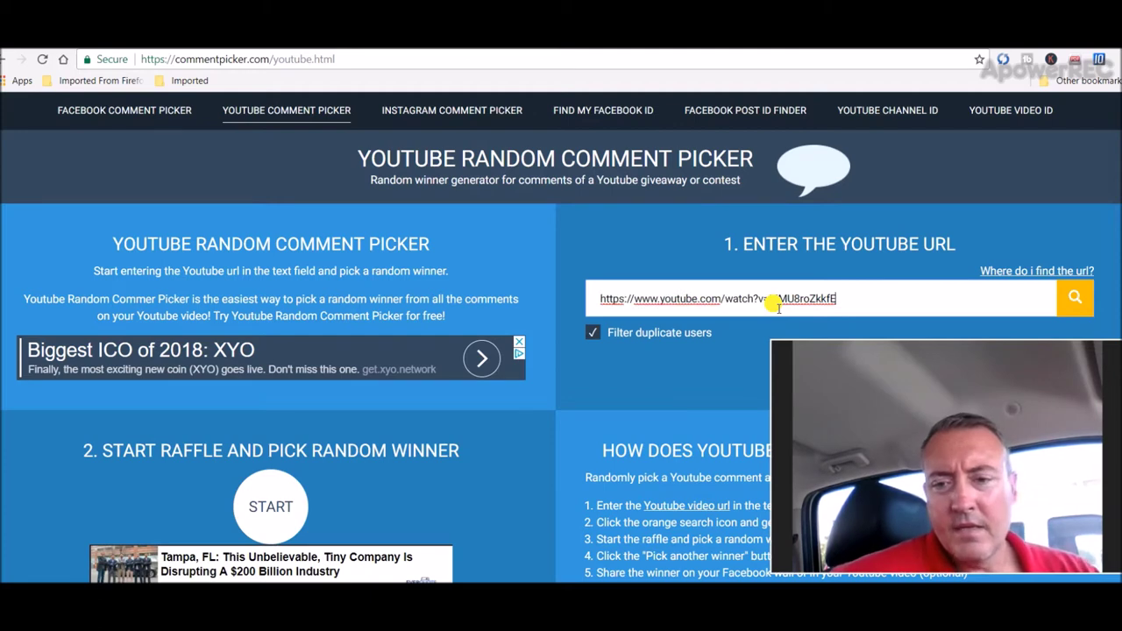
click(1077, 297)
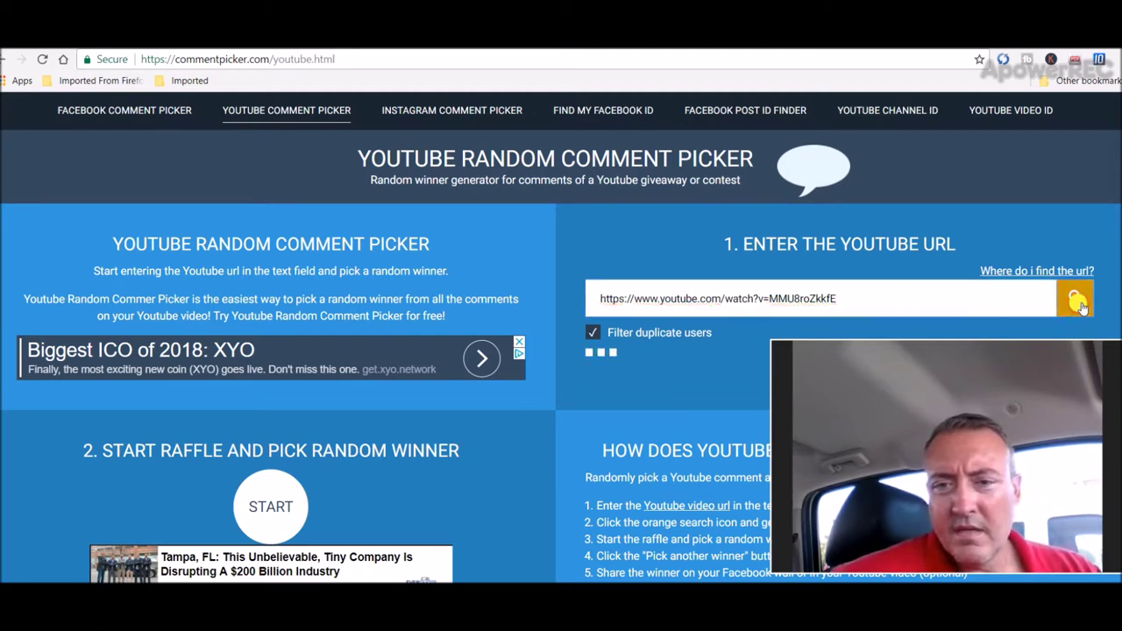
drag(1048, 217, 1035, 124)
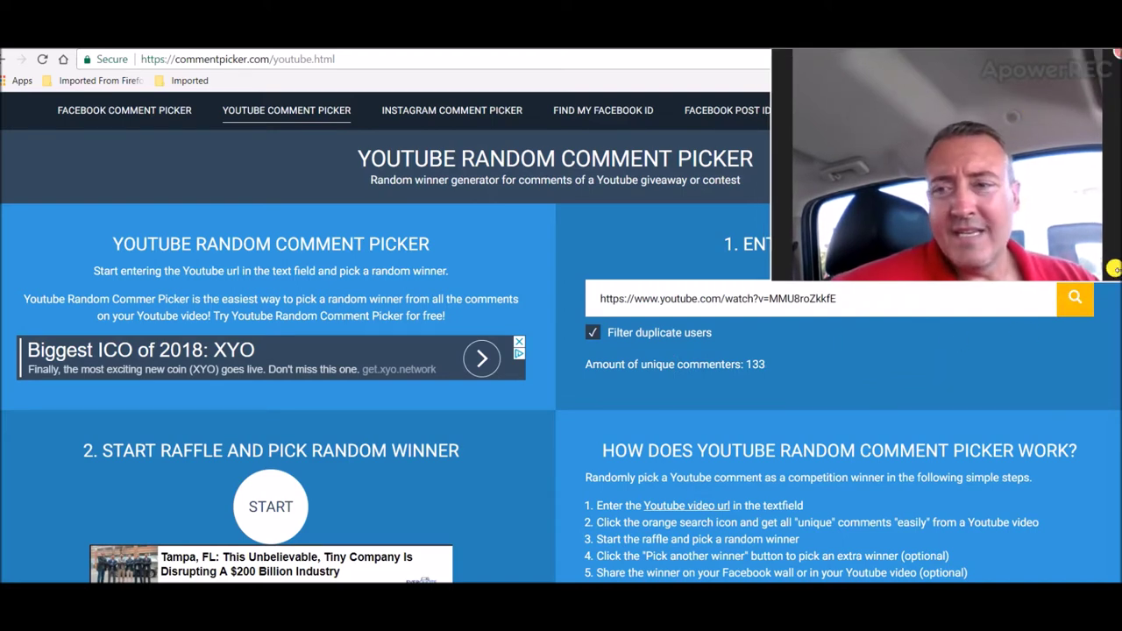
- Run the raffle to draw a random winner and select the Bitcoin address in their comment
scroll(430, 348, down, 2)
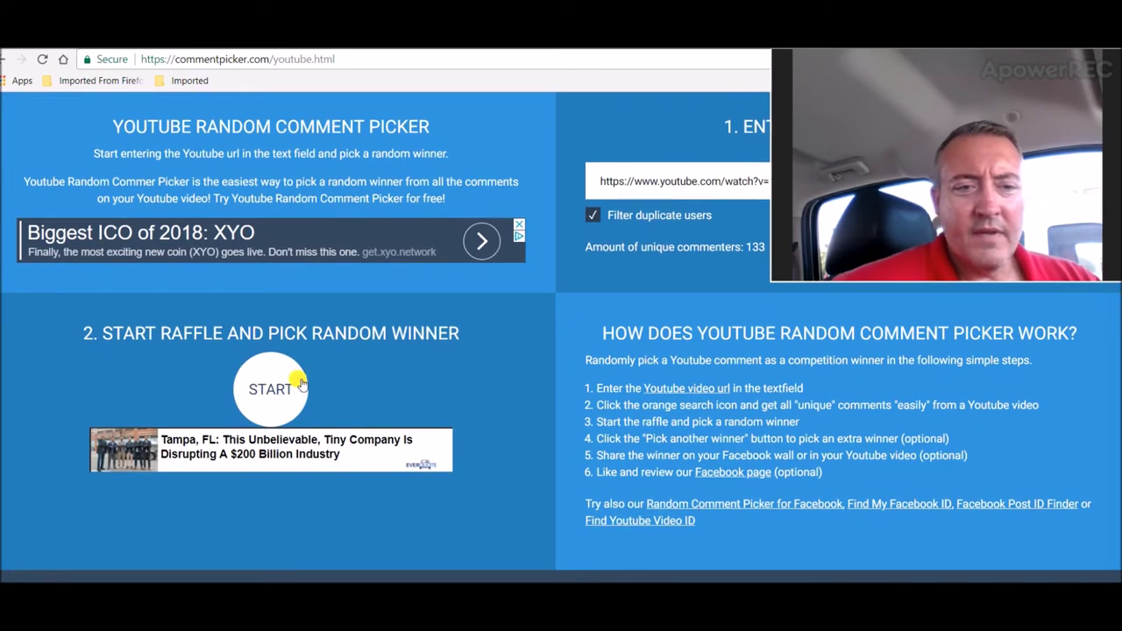
click(271, 388)
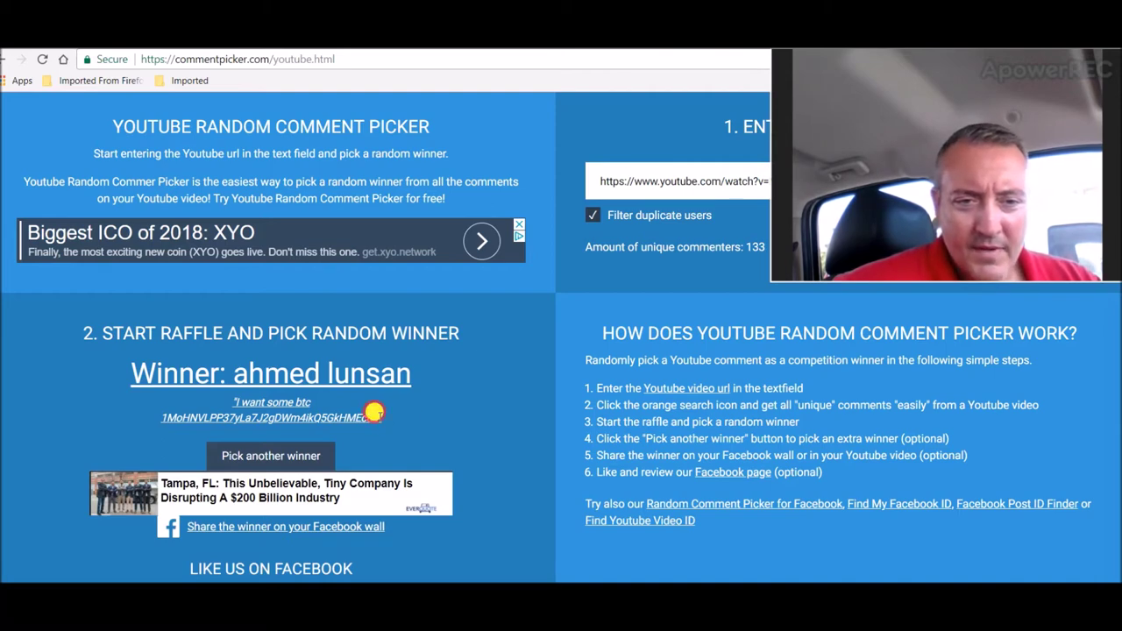
mouse_move(374, 412)
mouse_down()
mouse_move(269, 401)
mouse_move(158, 413)
mouse_up()
key(ctrl+c)
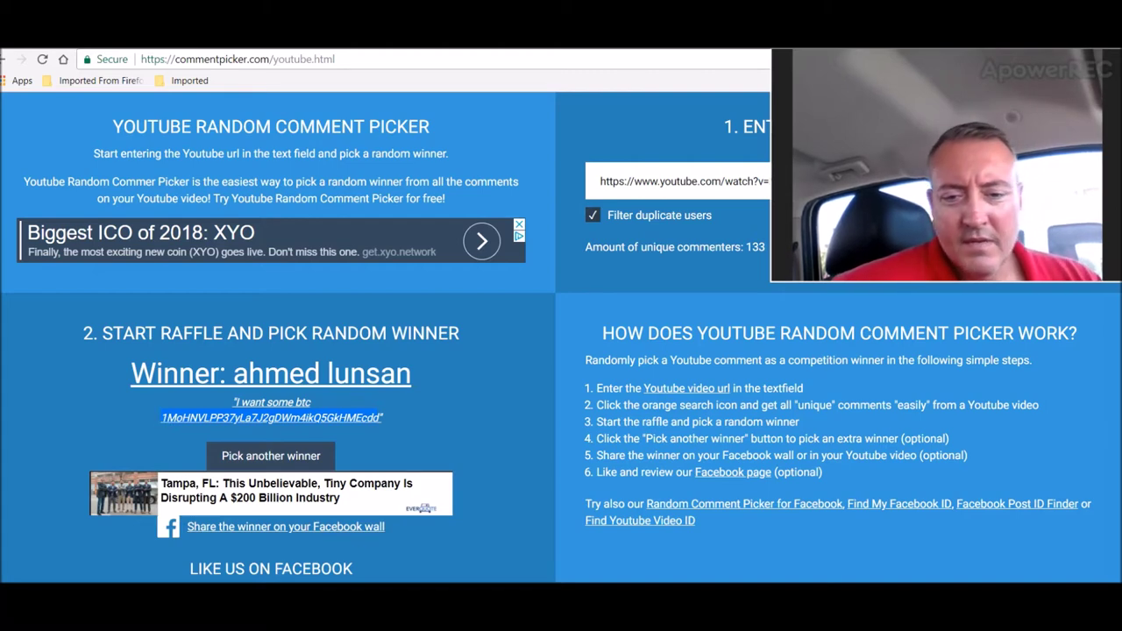
- Send 15 USD (0.00161945 BTC) from Exodus to the winner's pasted Bitcoin address
key(alt+Tab)
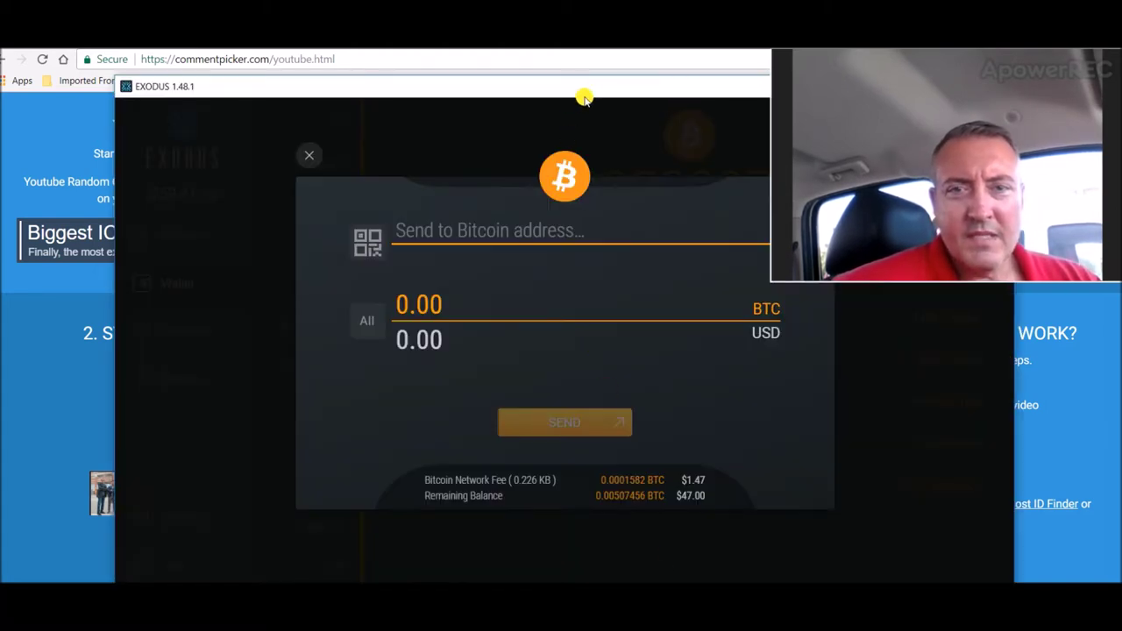
drag(584, 92, 541, 85)
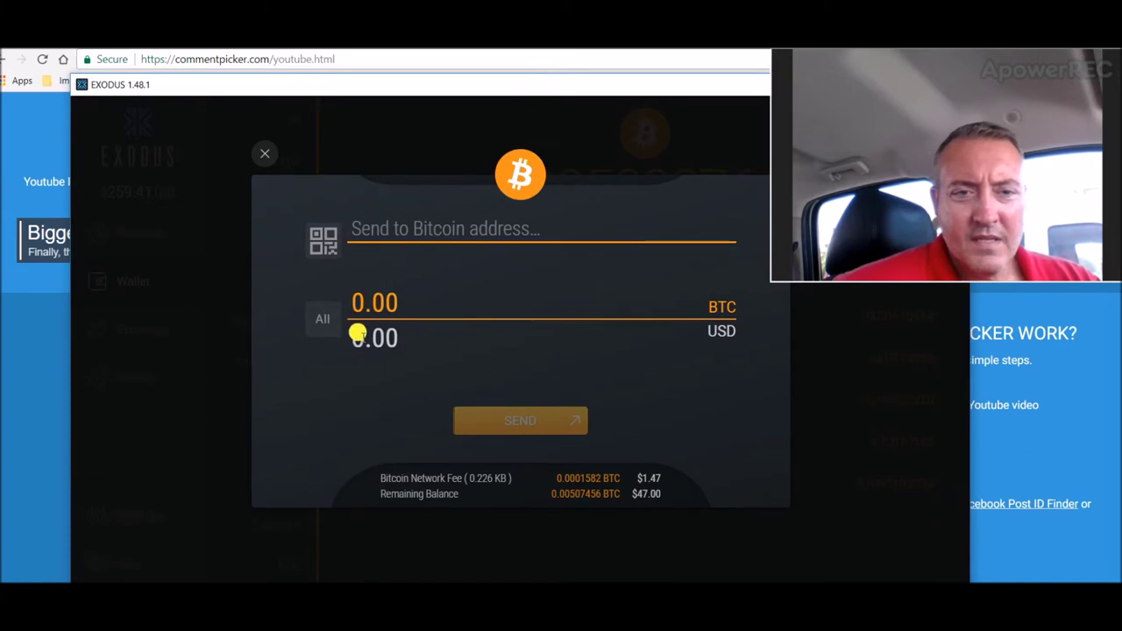
click(420, 220)
key(ctrl+v)
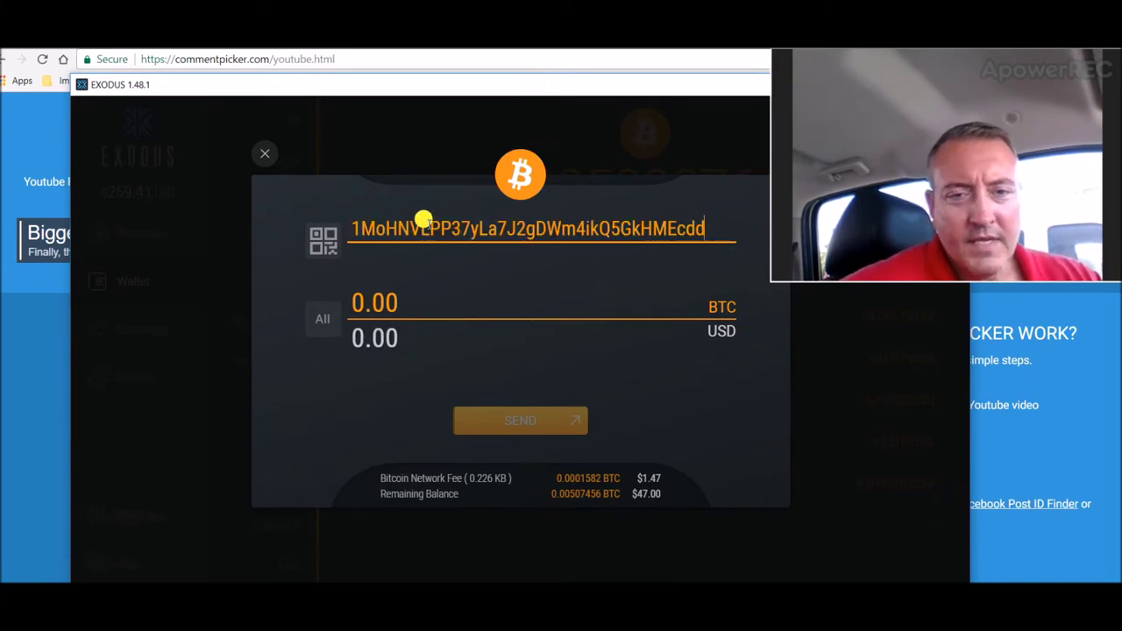
click(360, 335)
text(15)
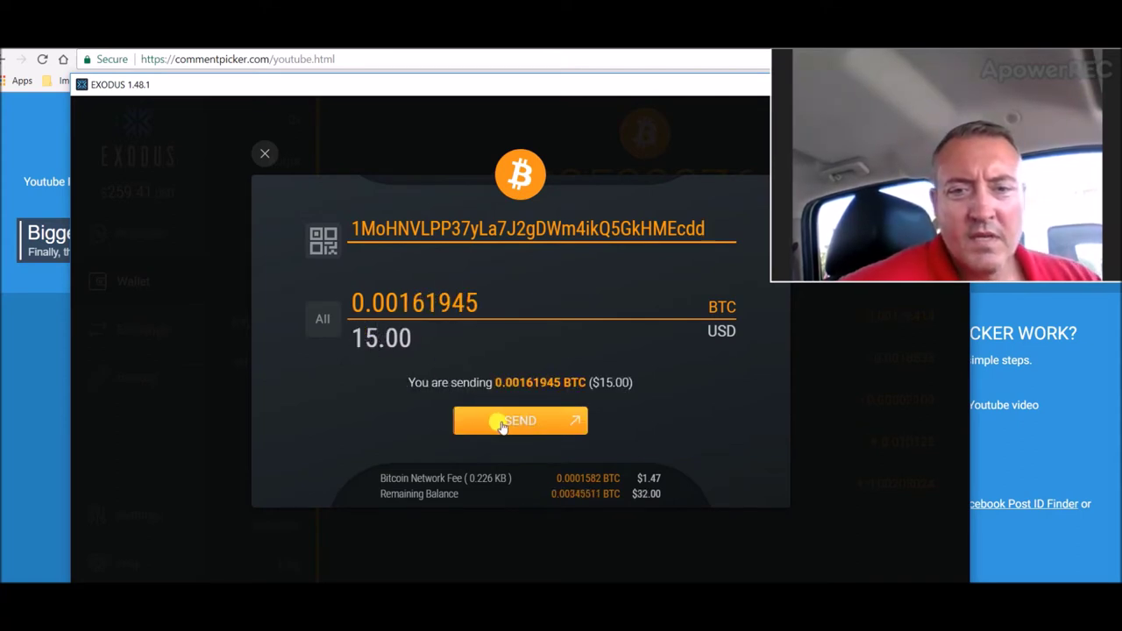
click(502, 422)
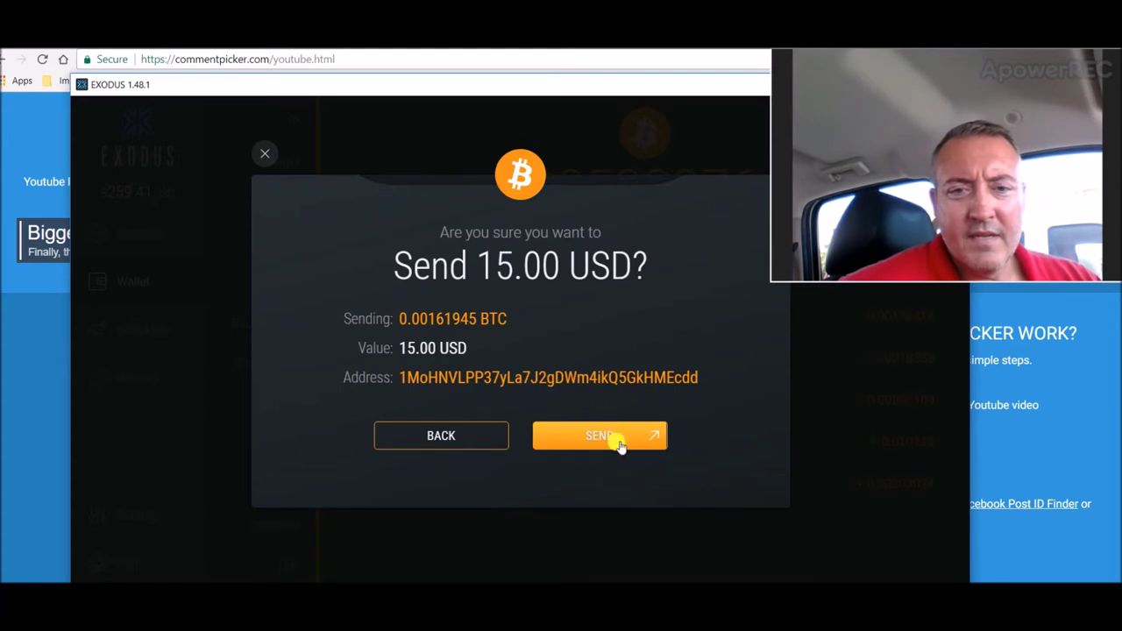
click(619, 445)
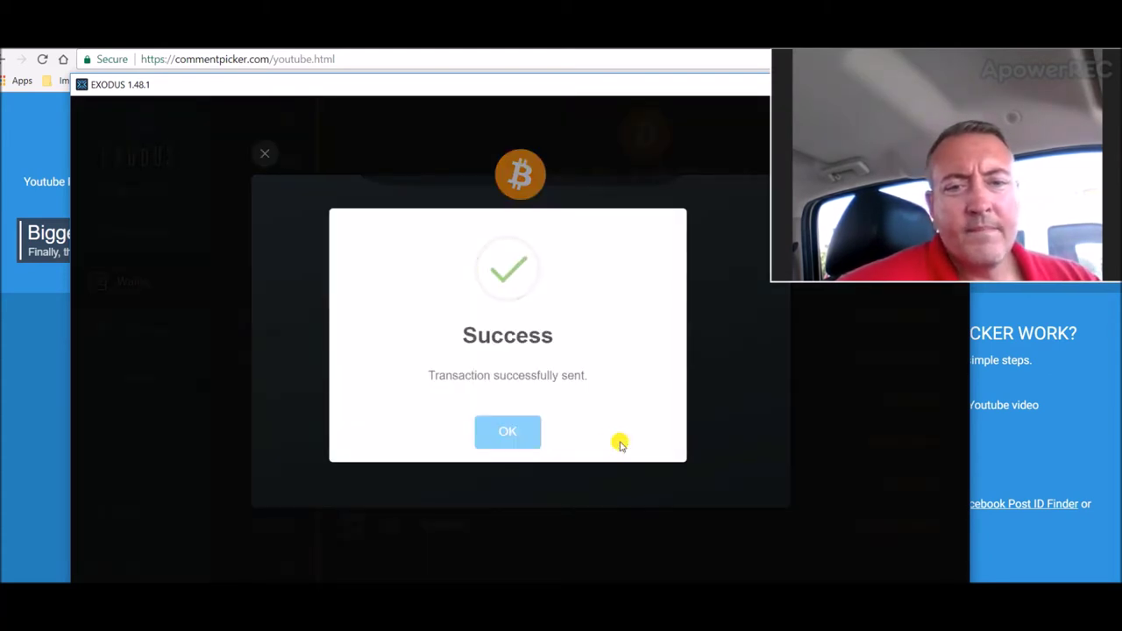
click(507, 431)
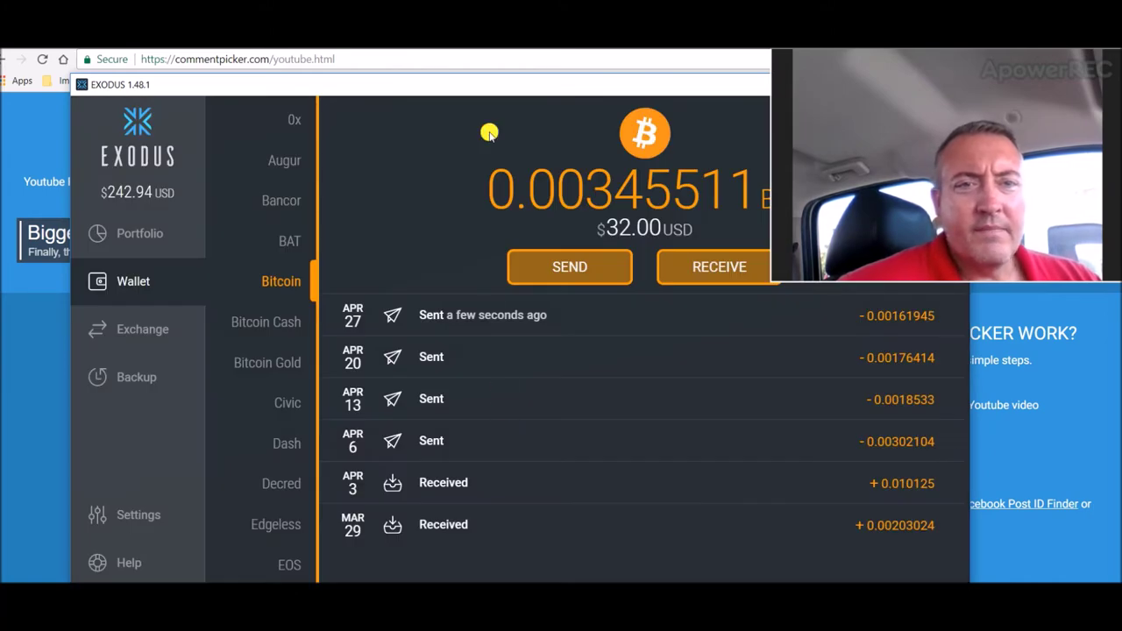
- Minimize the Exodus wallet and move on to the Crypto Fish channel page in Chrome
click(313, 43)
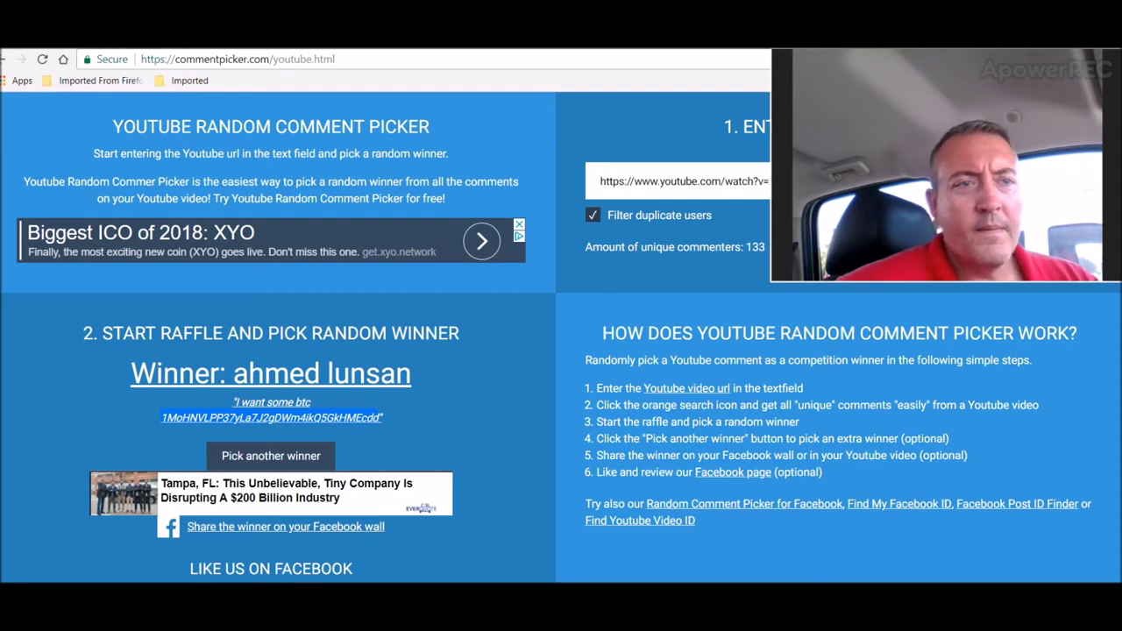
key(ctrl+Tab)
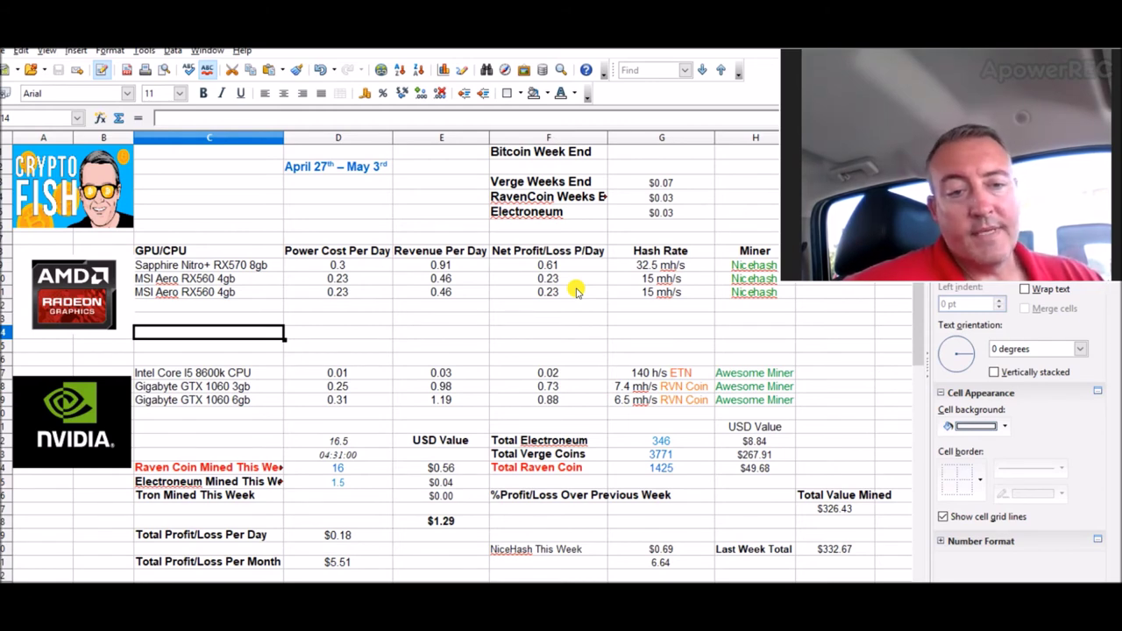
- Select cells C5 and C4 on the April 27th – May 3rd mining tracker sheet
click(233, 213)
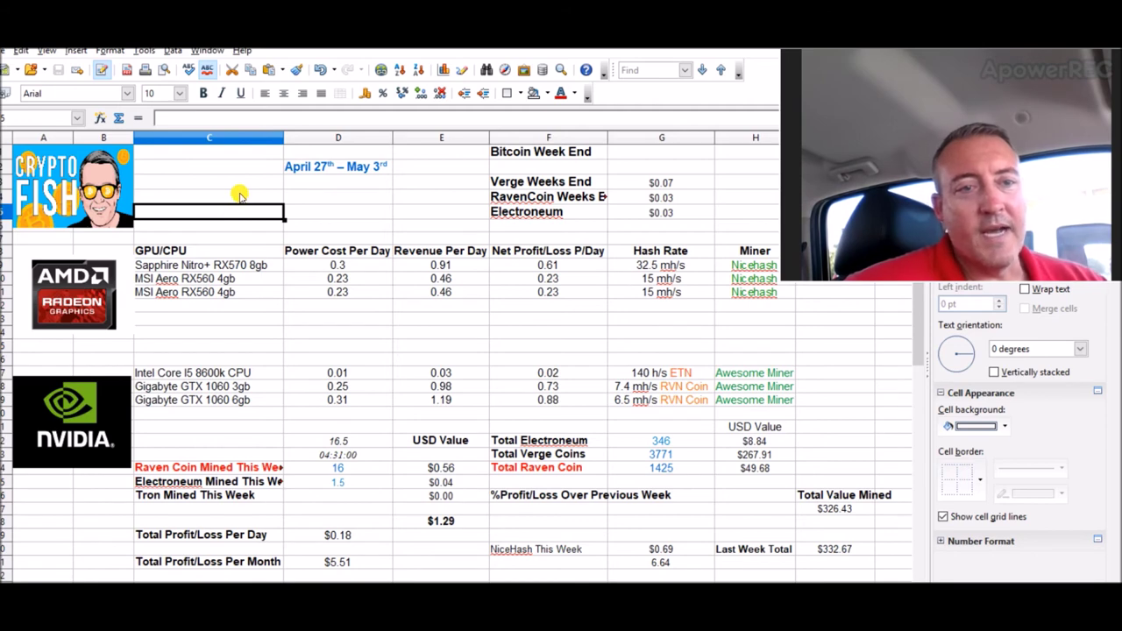
click(241, 195)
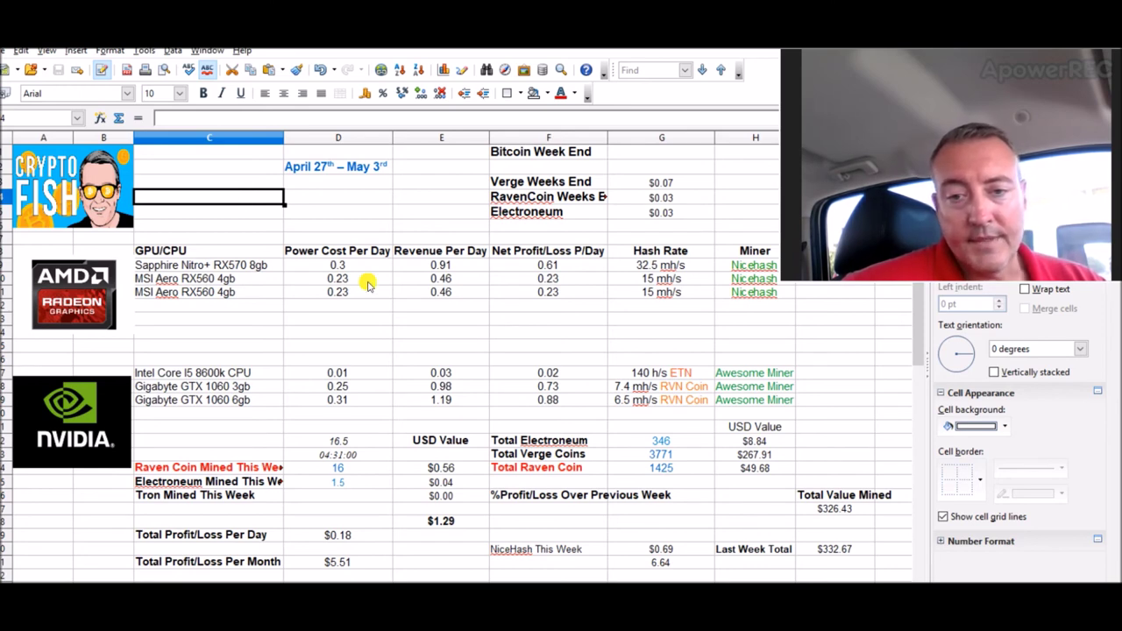
click(348, 468)
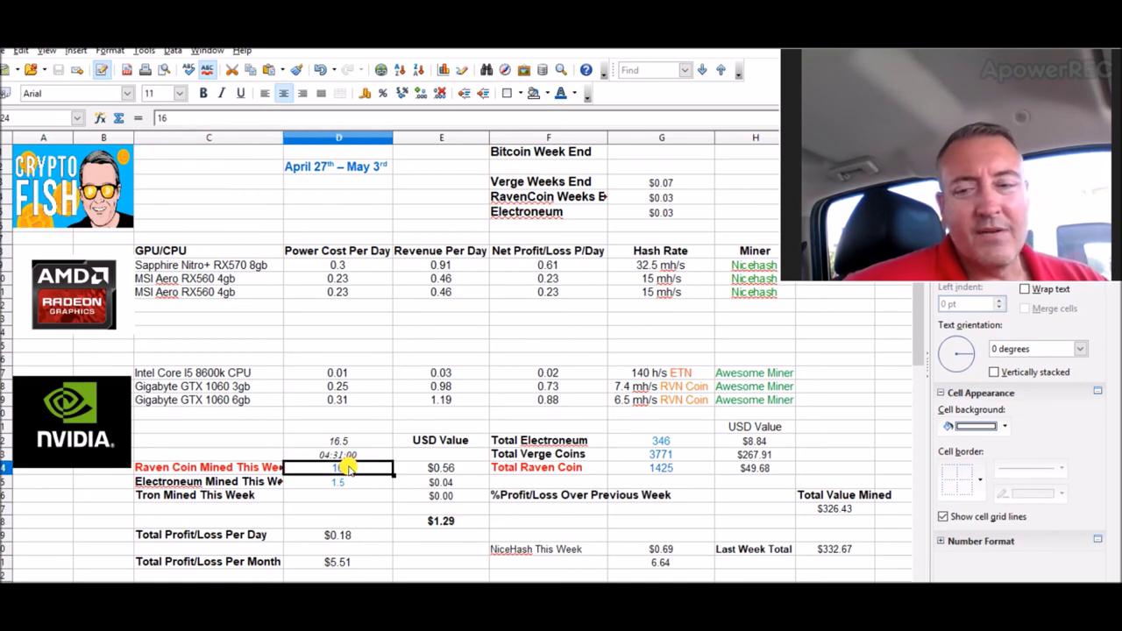
click(347, 481)
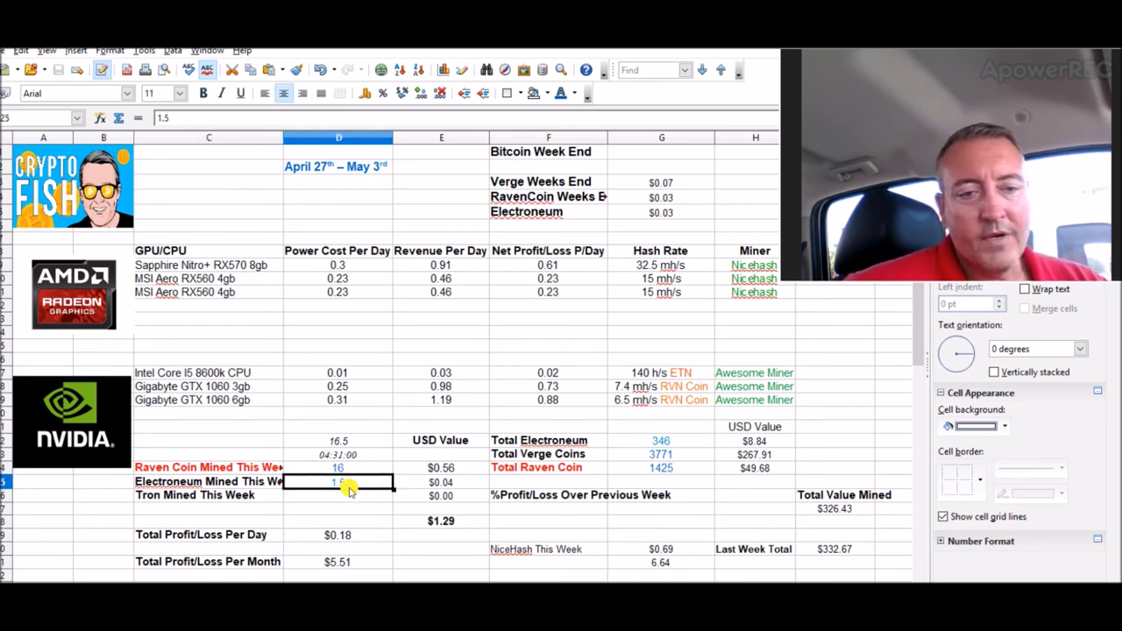
click(674, 550)
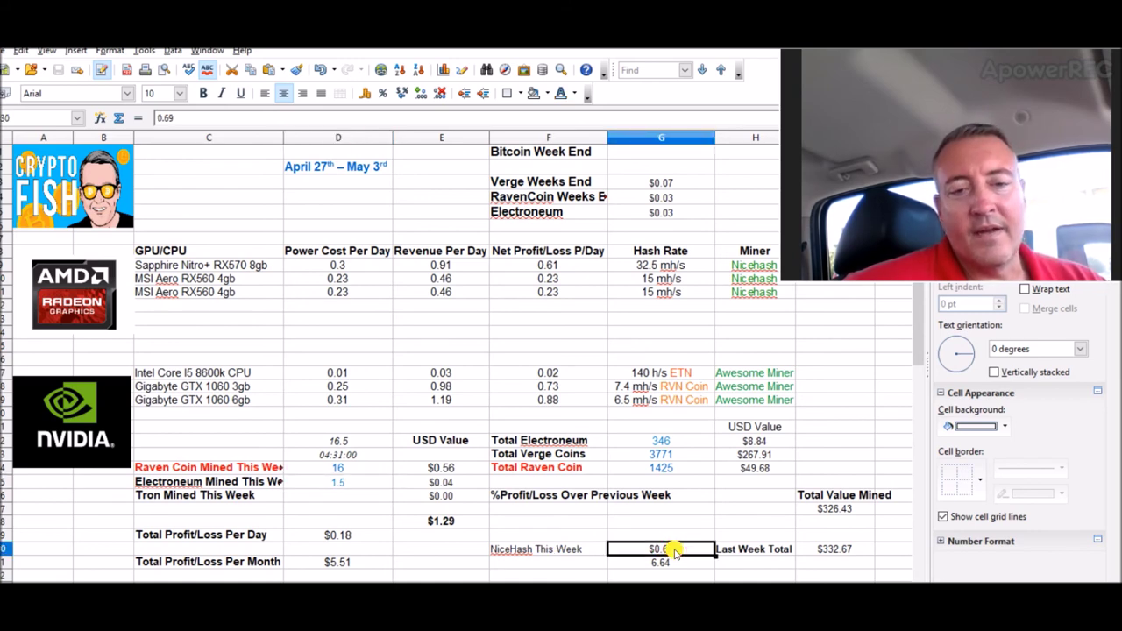
click(451, 523)
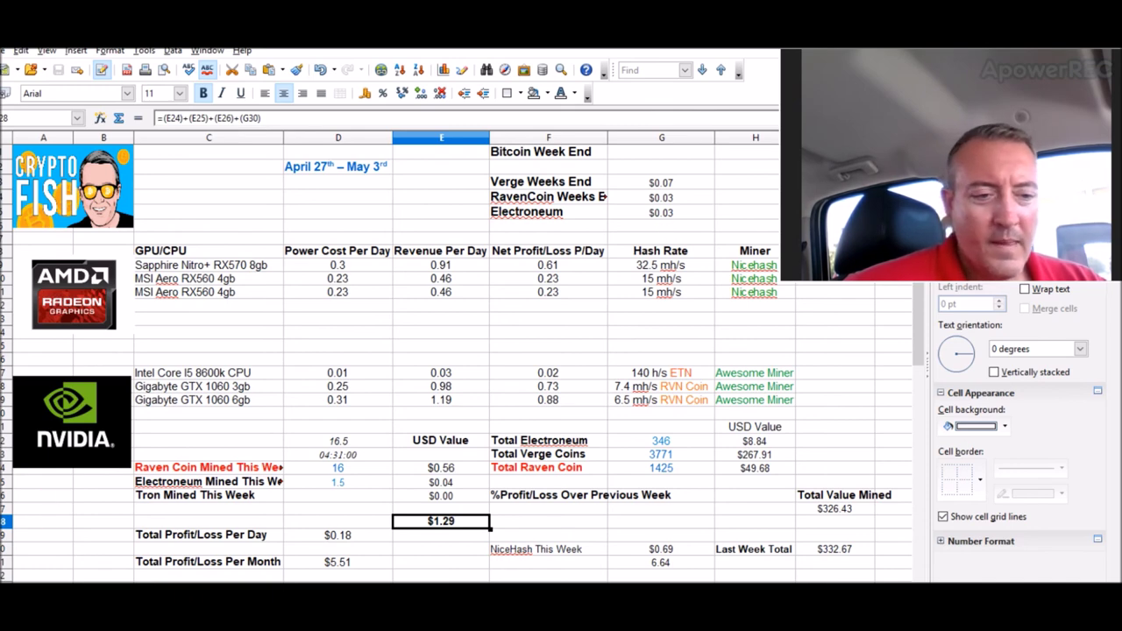
key(ctrl+Page_Up)
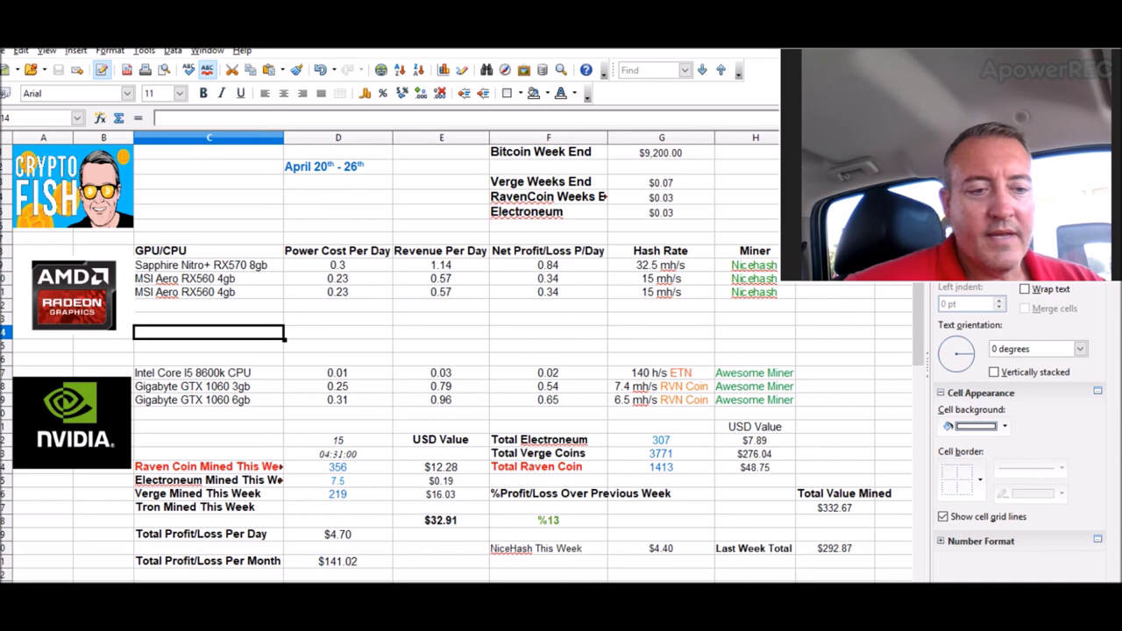
key(ctrl+Page_Up)
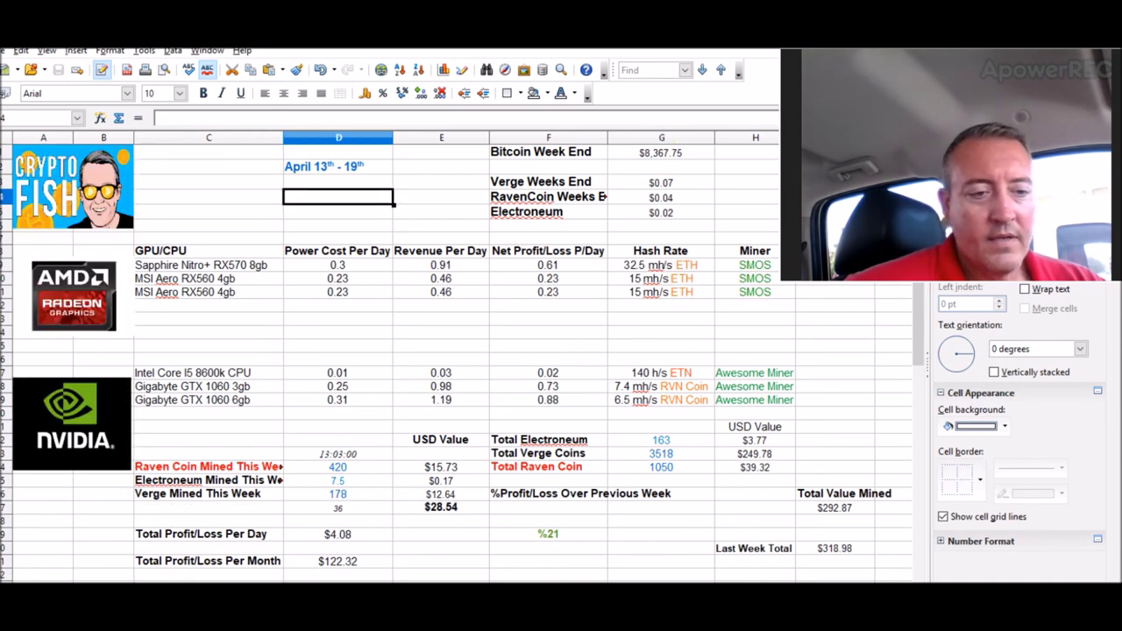
key(ctrl+Page_Up)
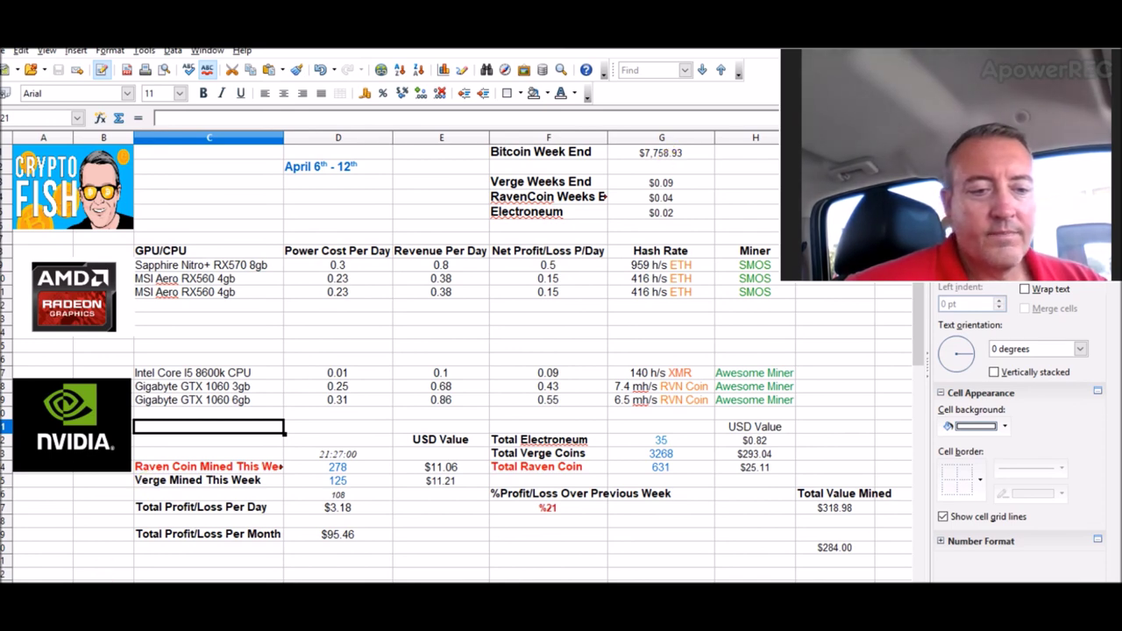
key(ctrl+Page_Down)
key(ctrl+Page_Down)
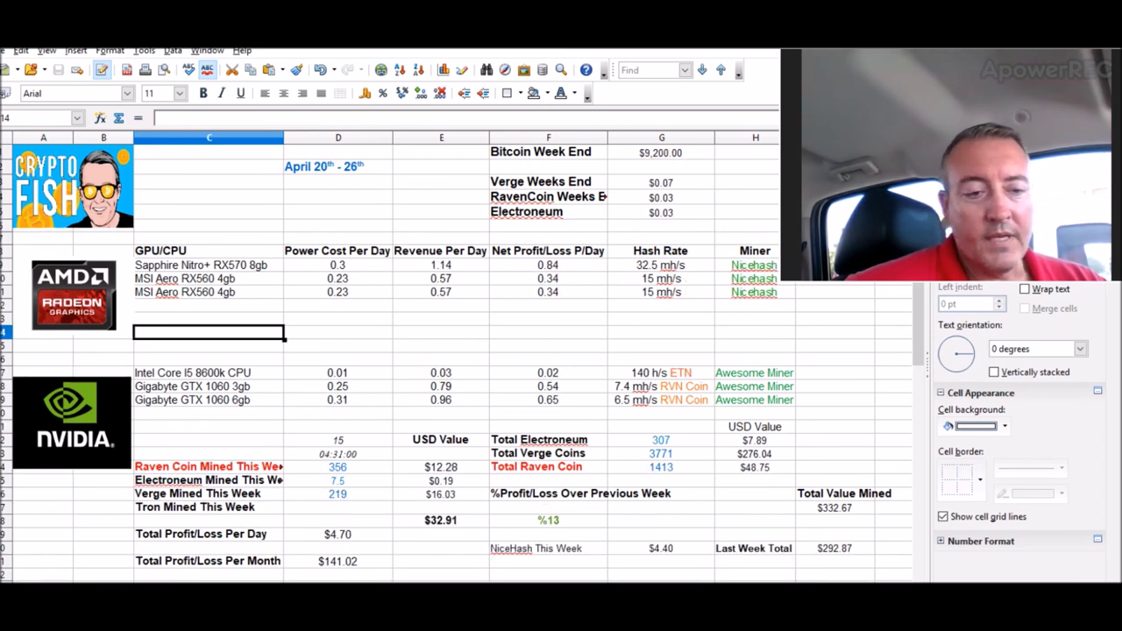
key(ctrl+Page_Down)
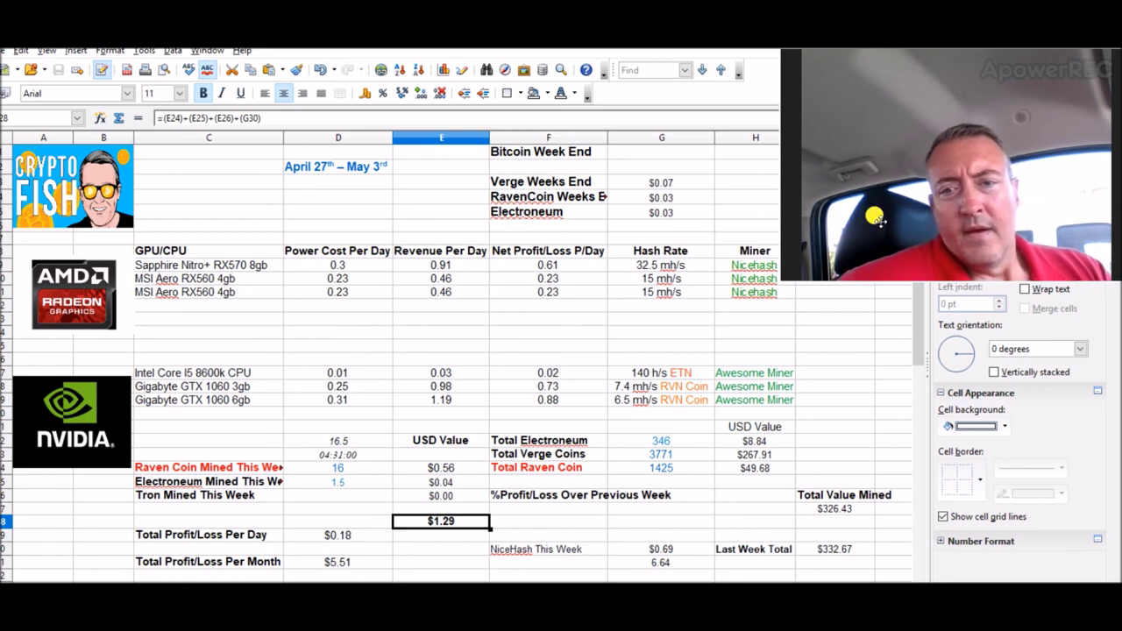
mouse_move(877, 218)
mouse_down()
mouse_move(723, 265)
mouse_move(471, 313)
mouse_up()
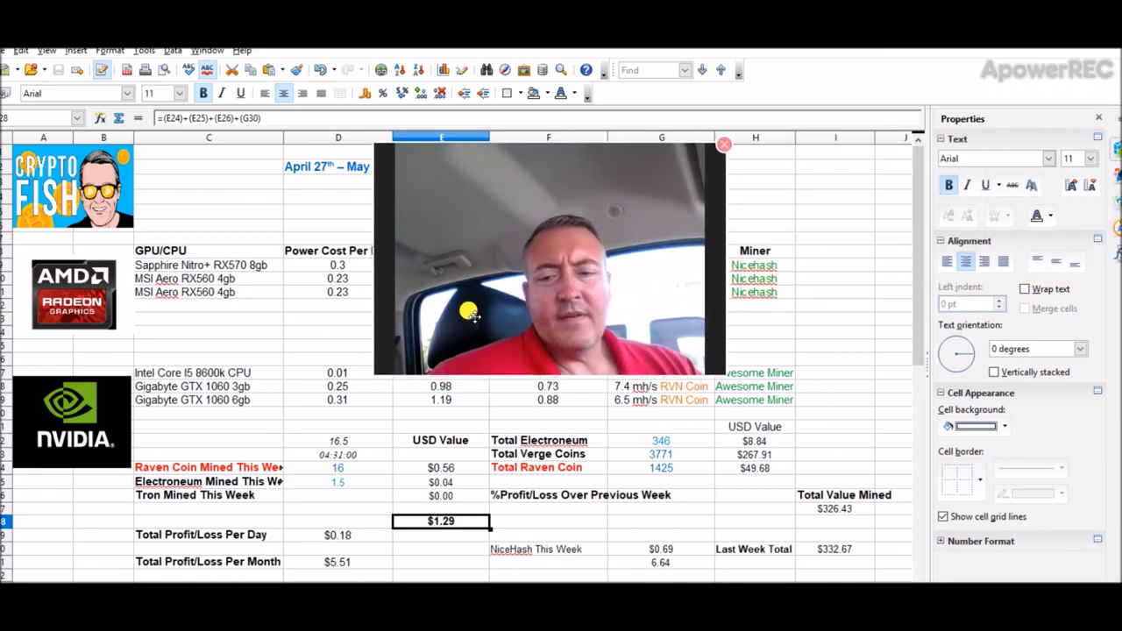